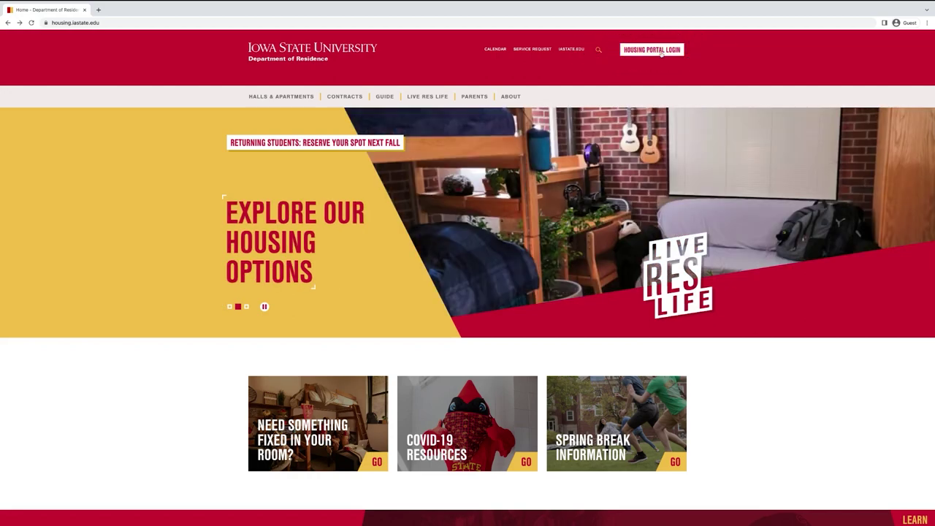
- Log in to the Housing Portal from the housing.iastate.edu header
left_click(661, 51)
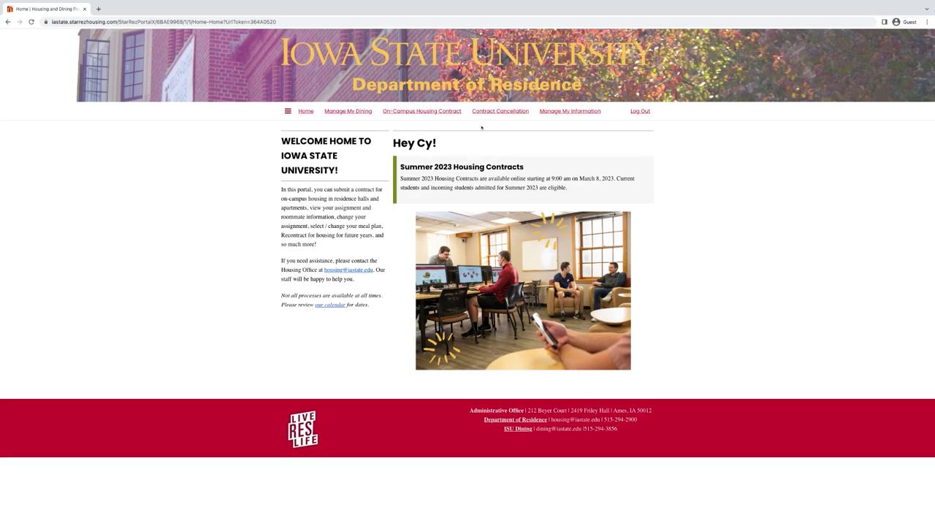
- Go to the On-Campus Housing Contract page and scroll down to its term selector
left_click(420, 111)
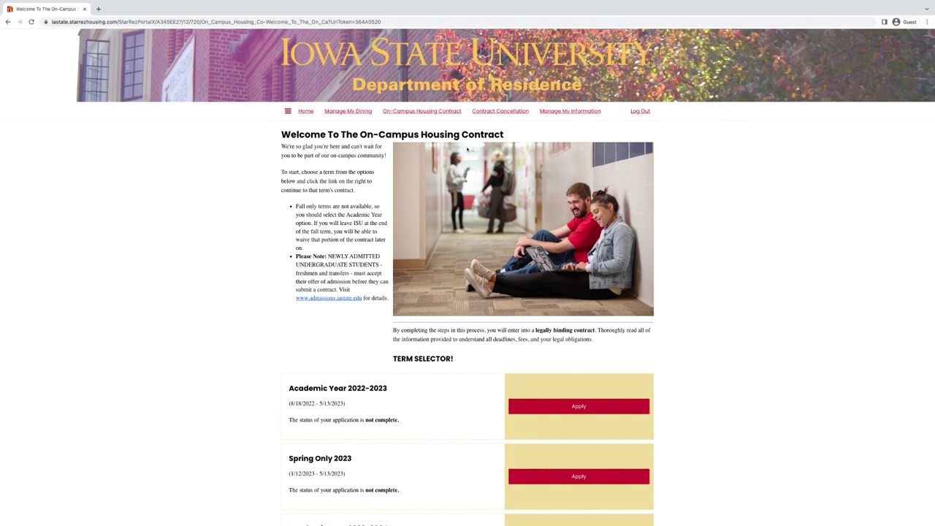
scroll(663, 241, "down", 3)
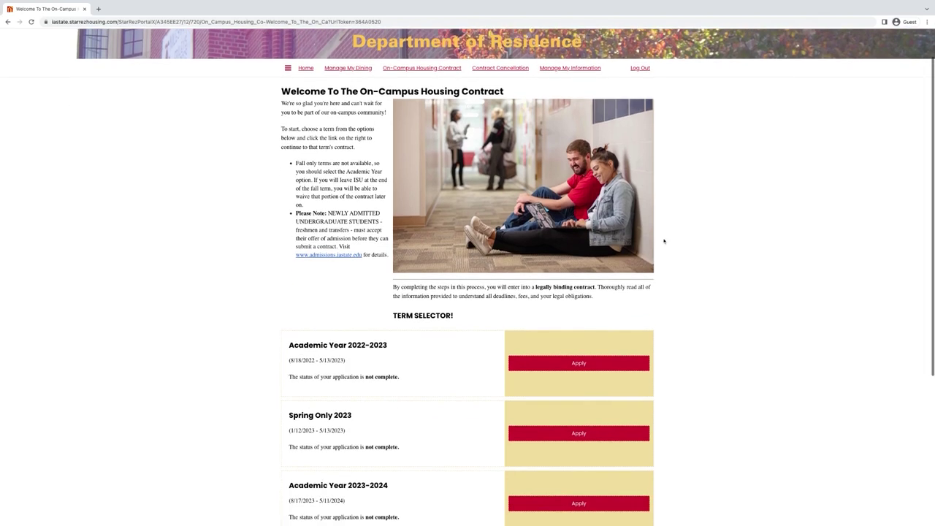
scroll(663, 241, "down", 3)
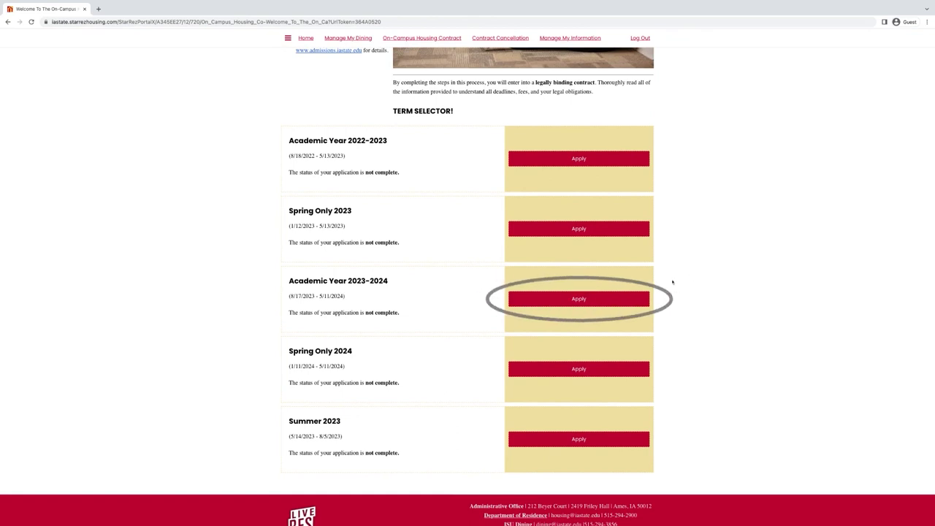
- Apply for the Academic Year 2023-2024 term and review the Contract Holder Information form
left_click(603, 298)
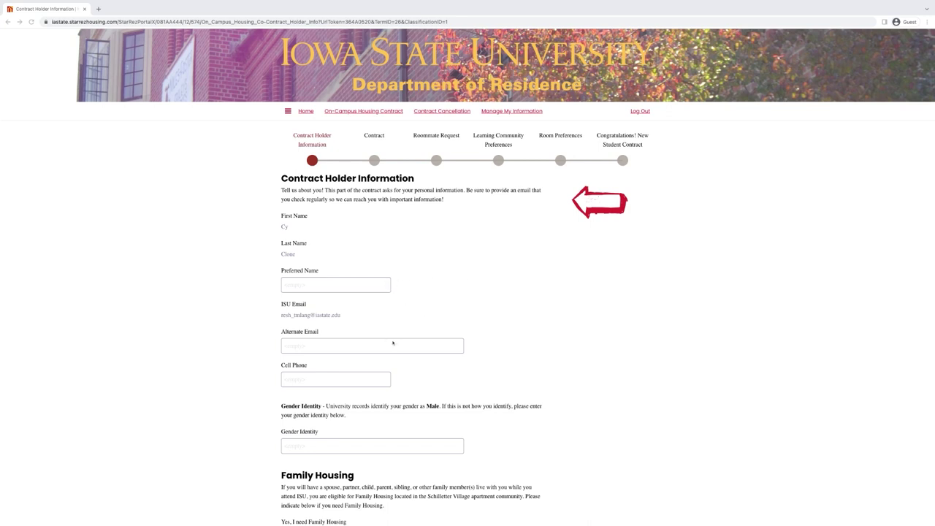
scroll(559, 370, "down", 3)
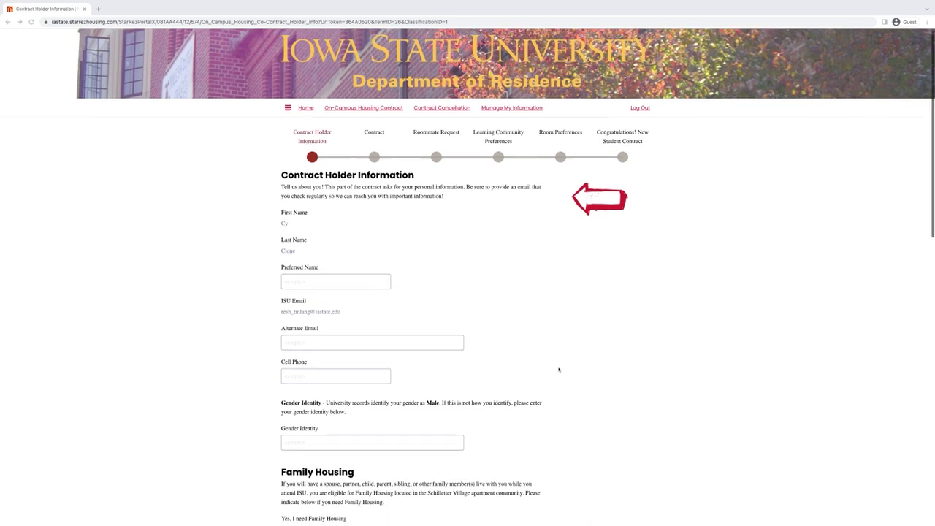
scroll(559, 369, "down", 1)
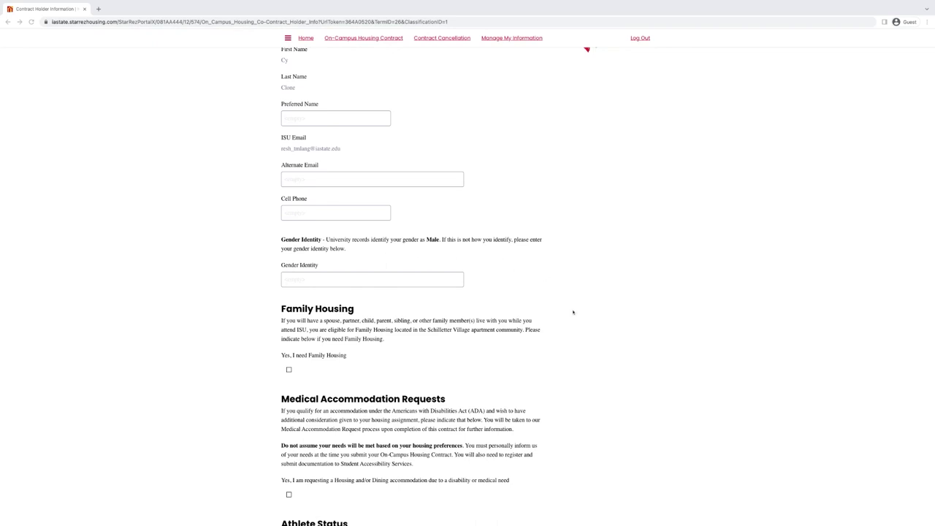
scroll(572, 312, "down", 2)
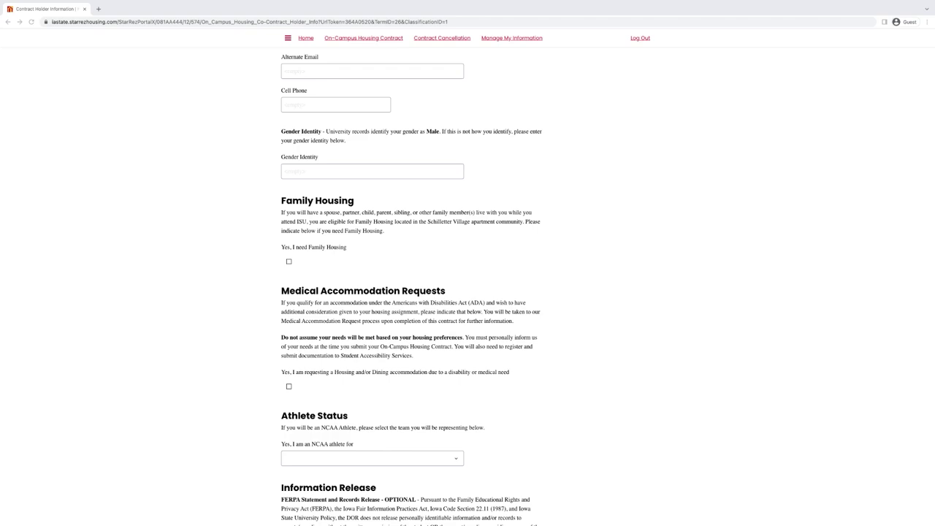
scroll(651, 314, "down", 3)
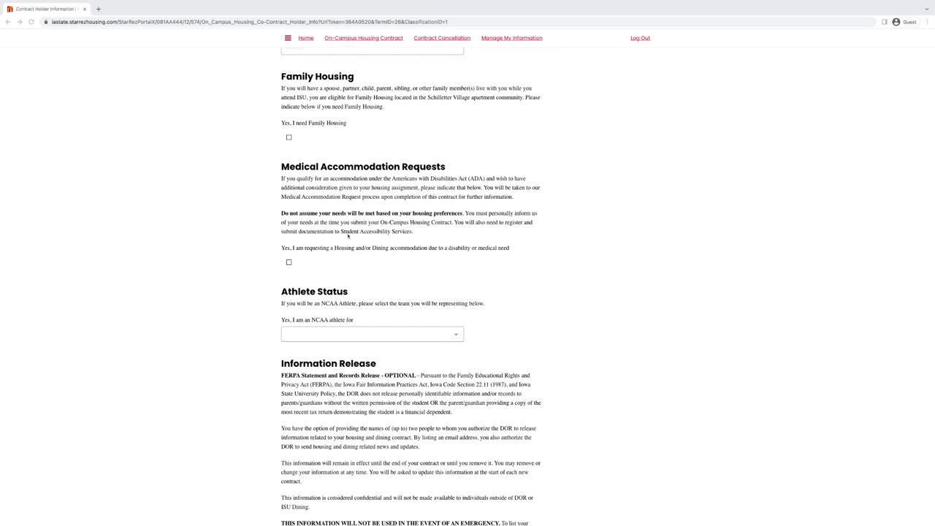
left_click(348, 235)
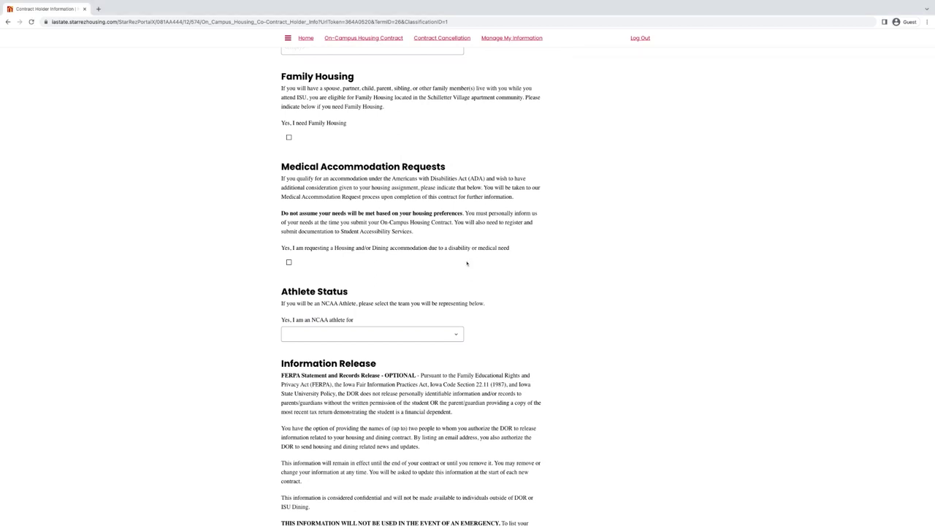
scroll(513, 265, "down", 3)
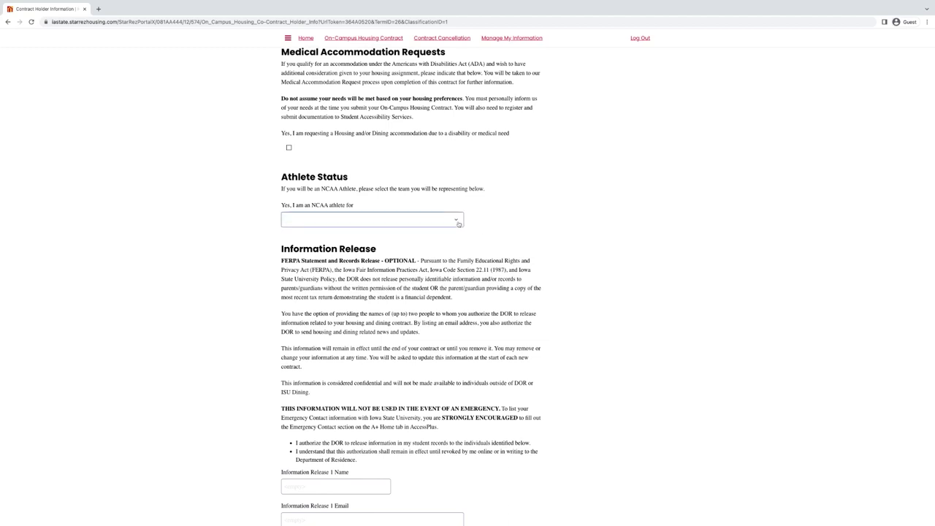
left_click(458, 221)
scroll(601, 281, "down", 3)
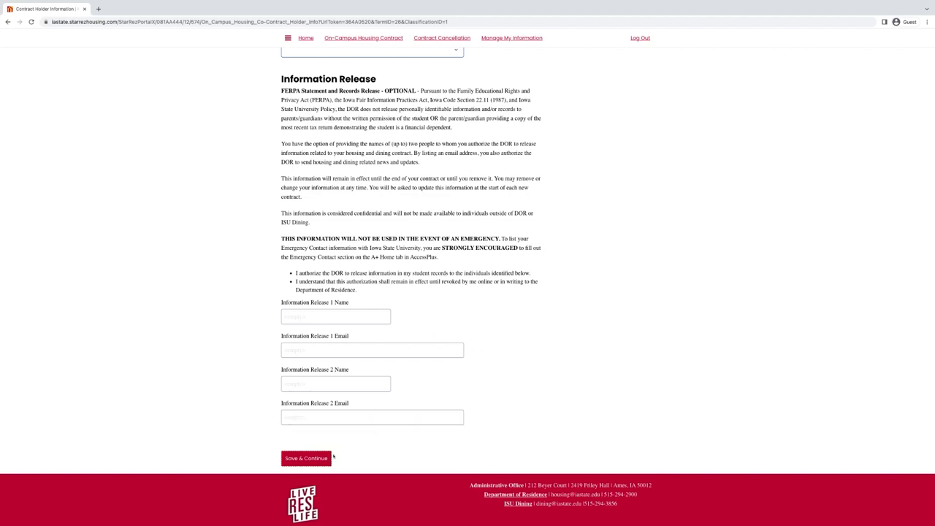
- Save the contract holder details and read through the Contract page
left_click(326, 458)
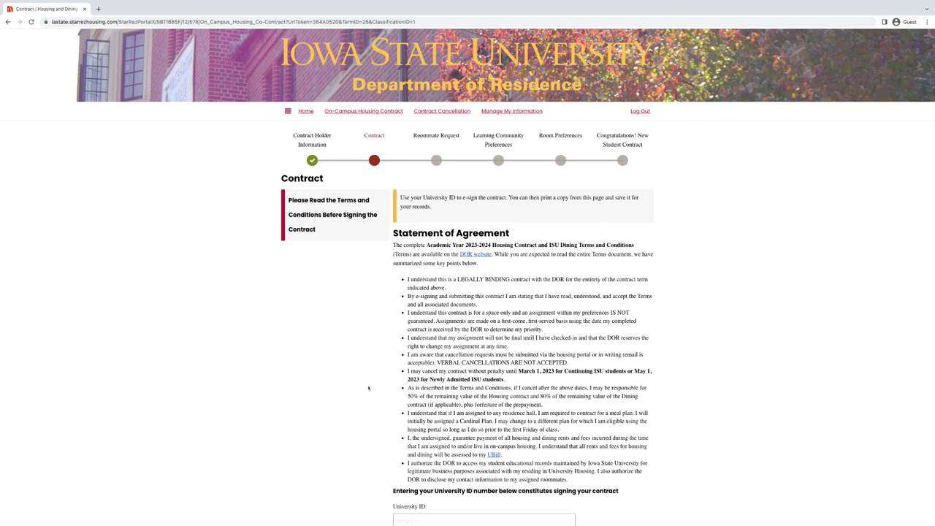
scroll(368, 387, "down", 1)
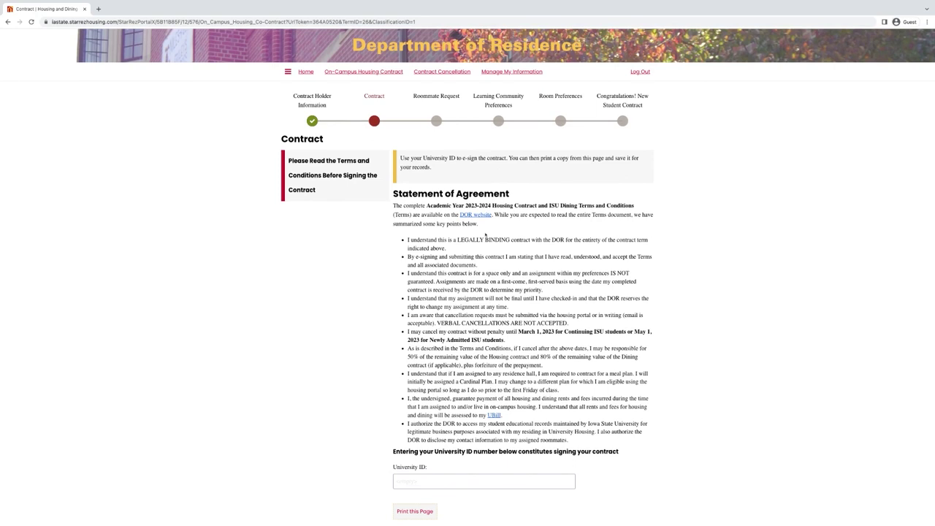
scroll(485, 232, "down", 1)
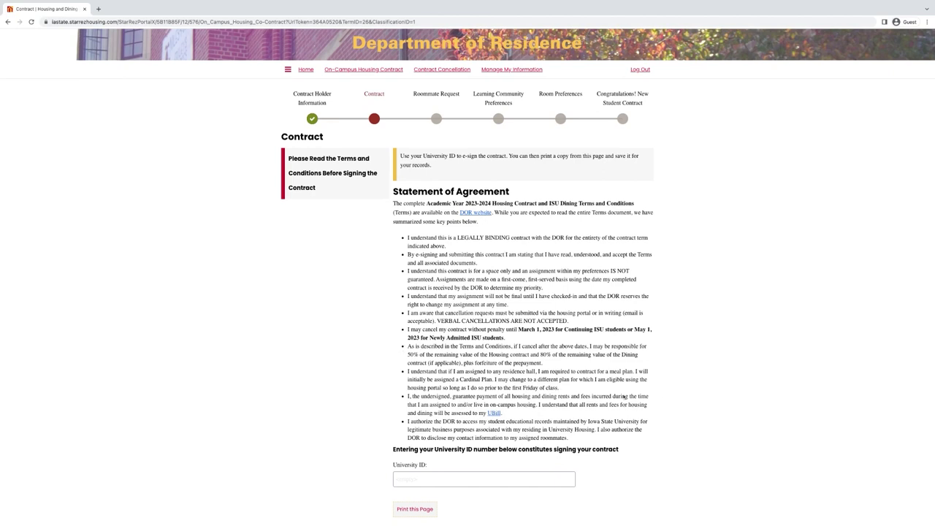
scroll(664, 399, "down", 1)
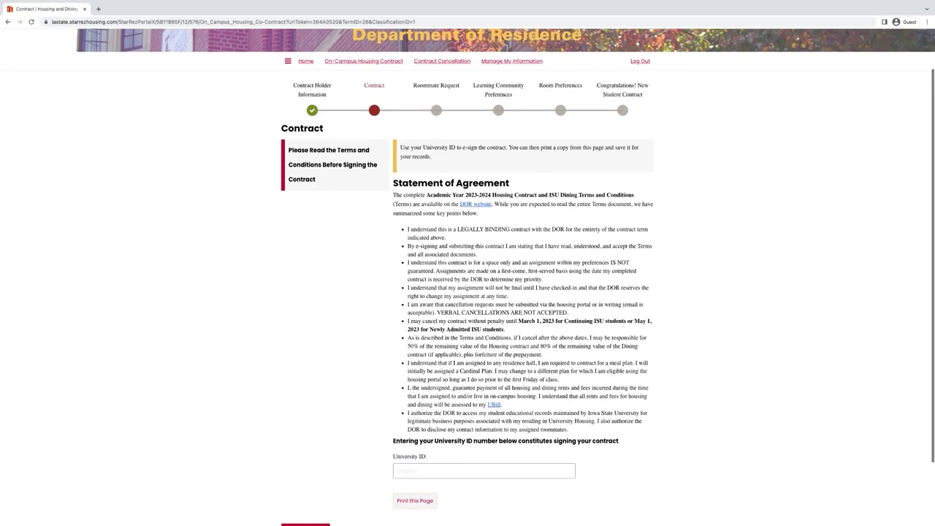
scroll(467, 277, "down", 3)
- Sign the contract by pasting your University ID into the signature field
left_click(572, 392)
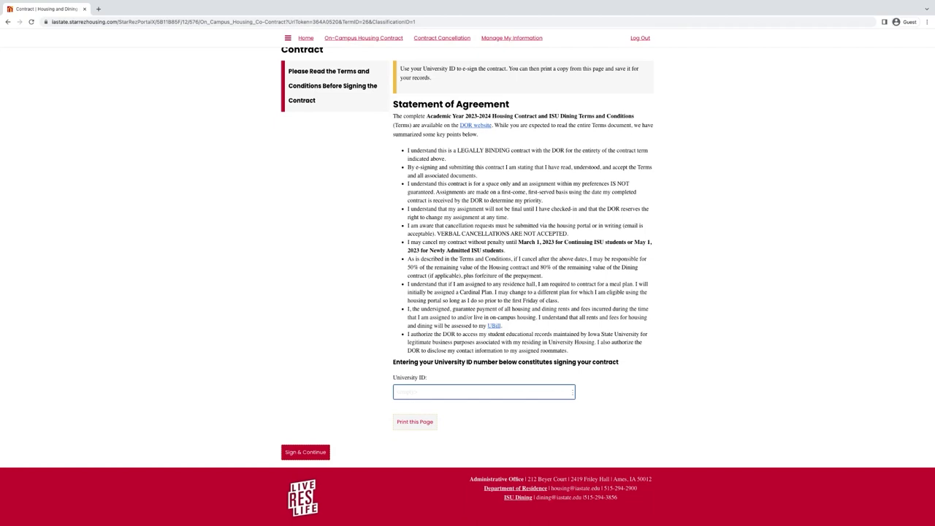
type("737400721")
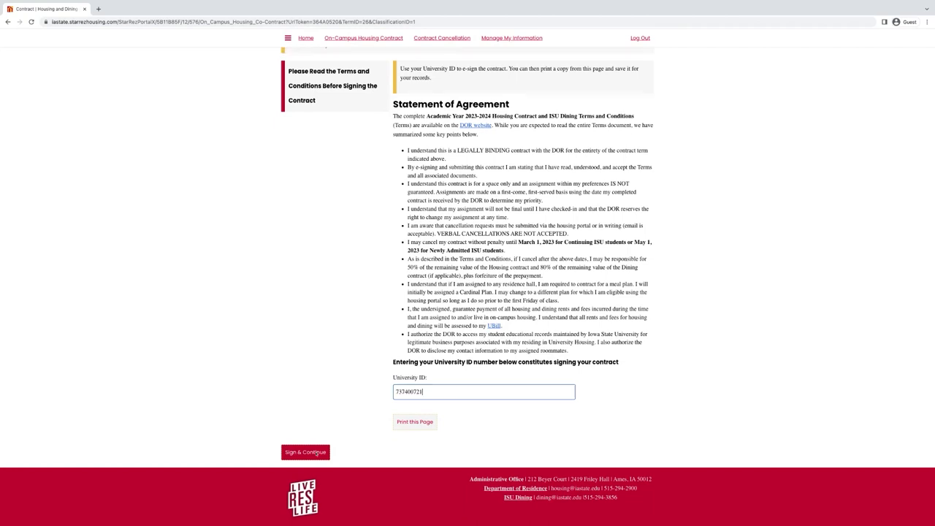
left_click(312, 453)
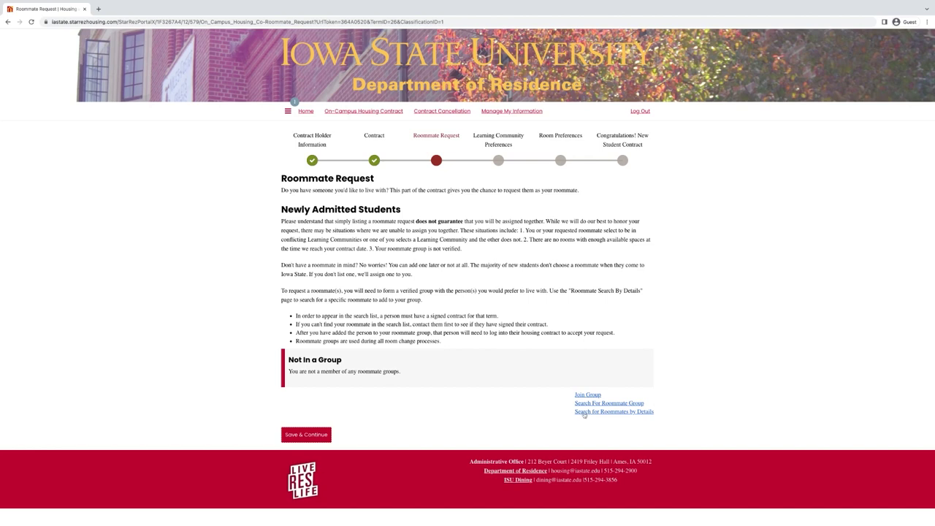
- Open the Search for Roommates by Details form
left_click(585, 412)
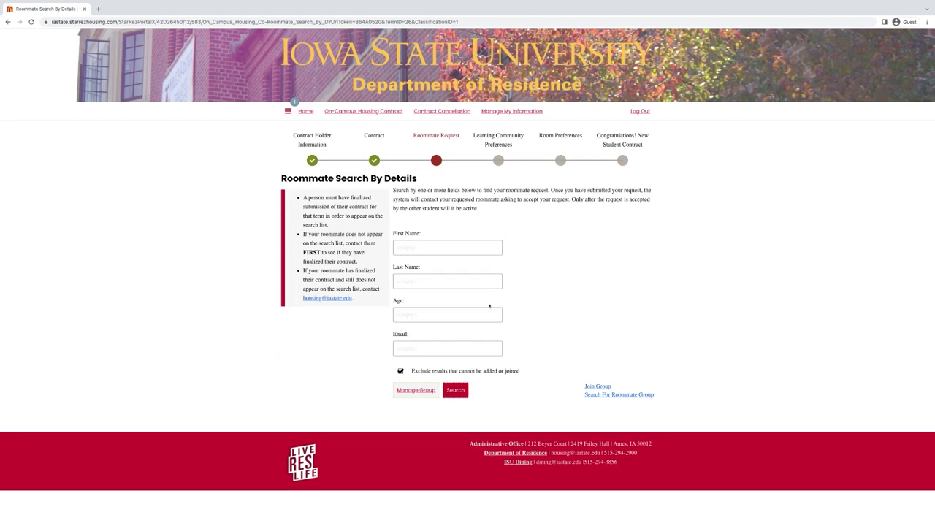
- Search for the roommate by their e-mail and add the found student to your group
left_click(471, 314)
left_click(478, 349)
type("joshd")
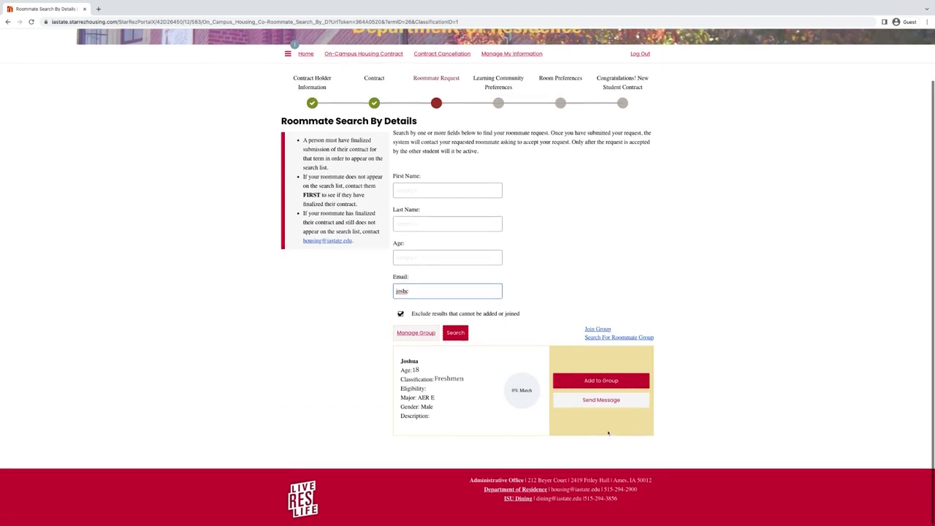
scroll(606, 432, "up", 1)
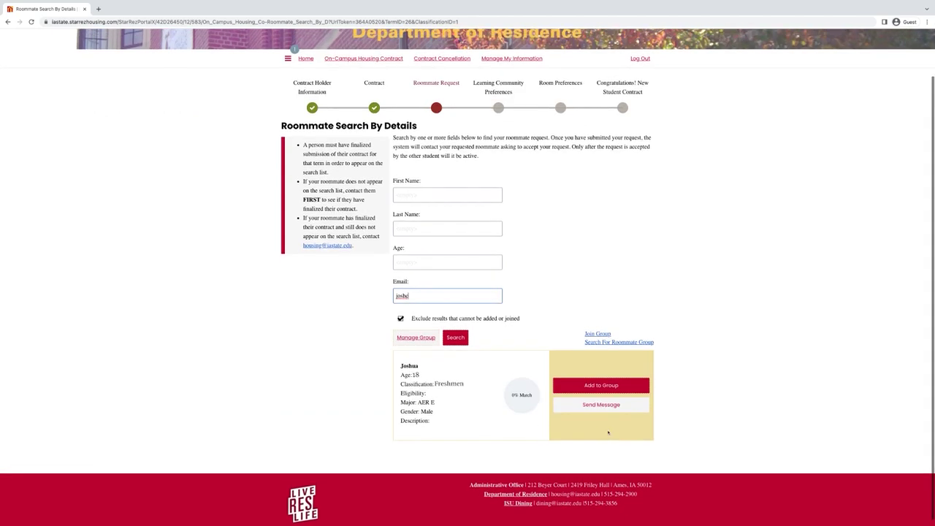
left_click(599, 388)
- Save the Roommate Request step and continue
scroll(598, 390, "down", 1)
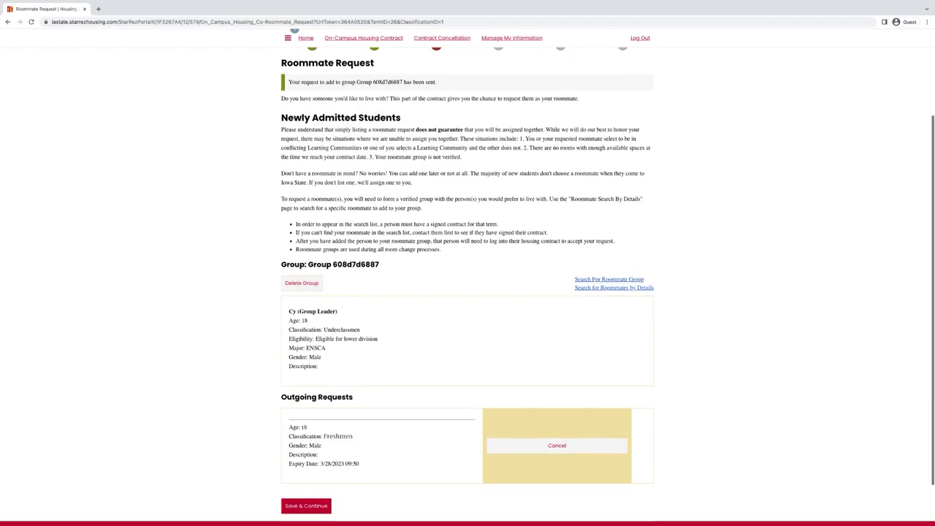
scroll(467, 289, "down", 1)
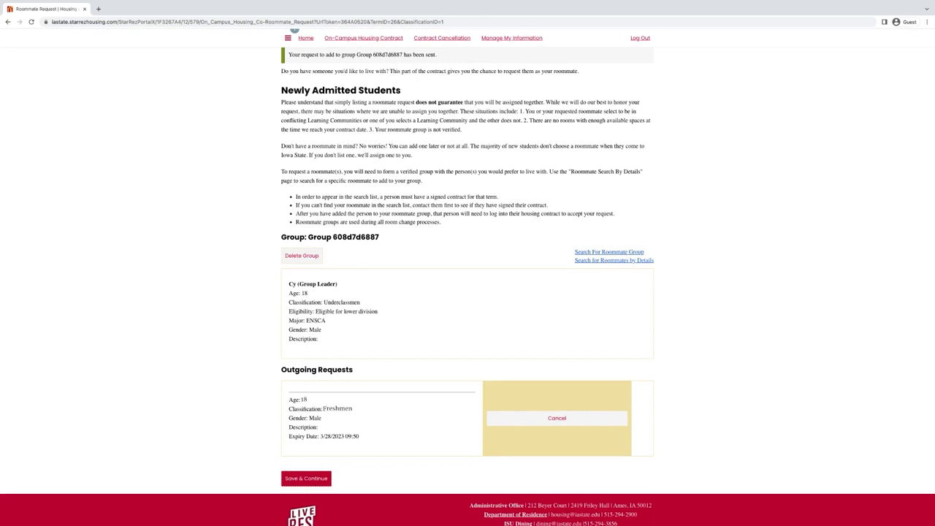
scroll(455, 376, "down", 1)
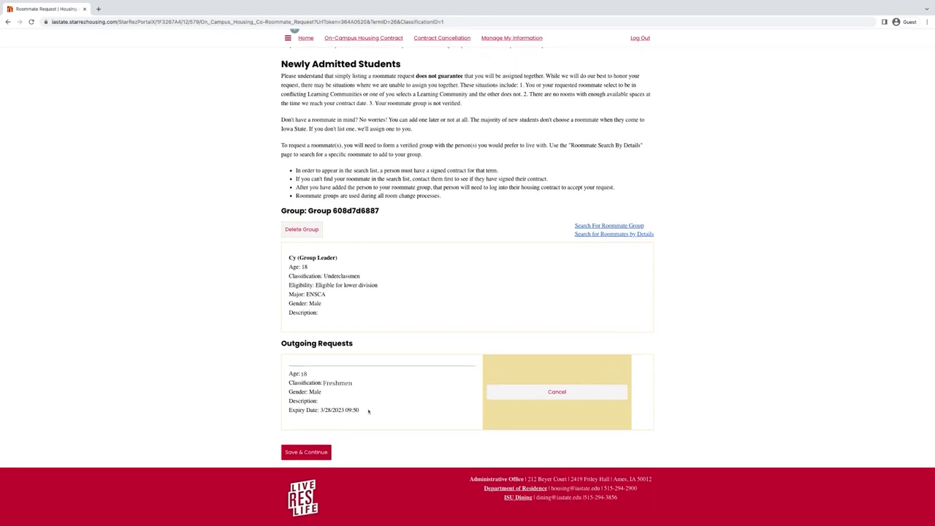
left_click(314, 453)
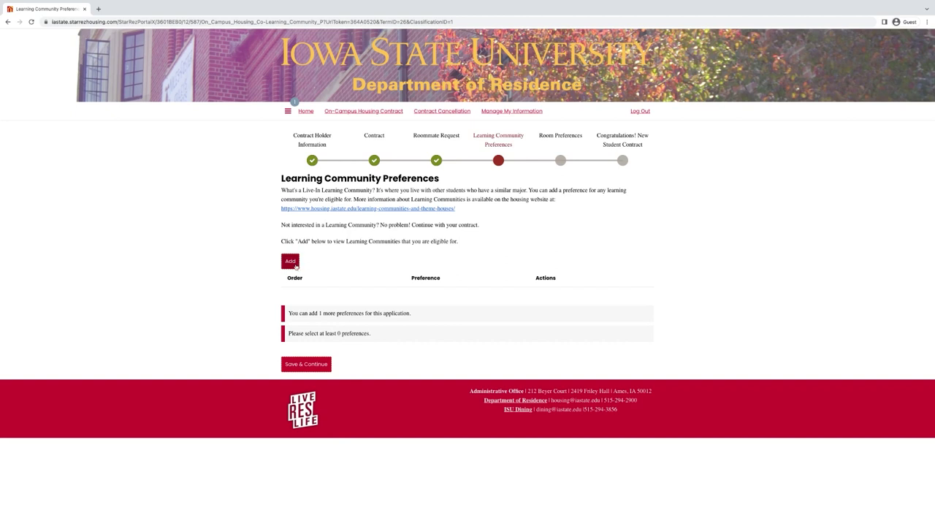
- Leave the learning community preference empty, discarding the added row, and save
left_click(290, 265)
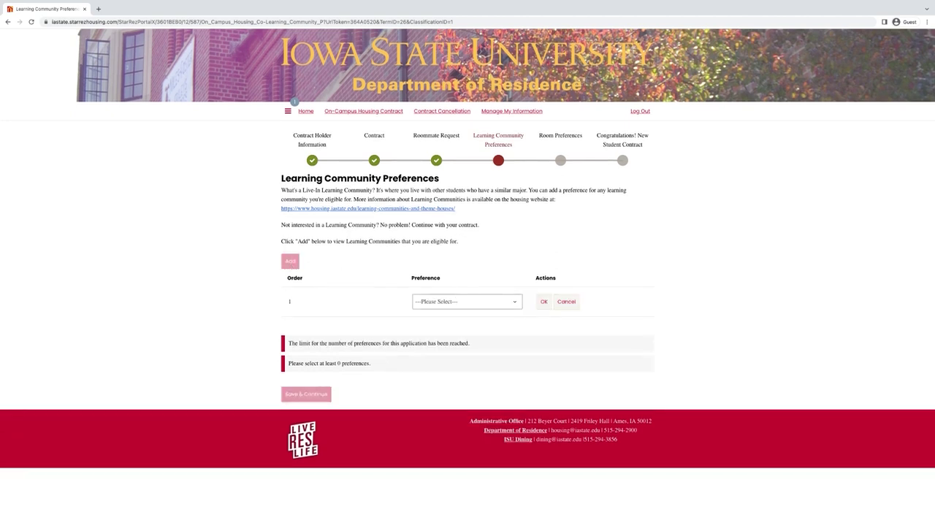
left_click(466, 301)
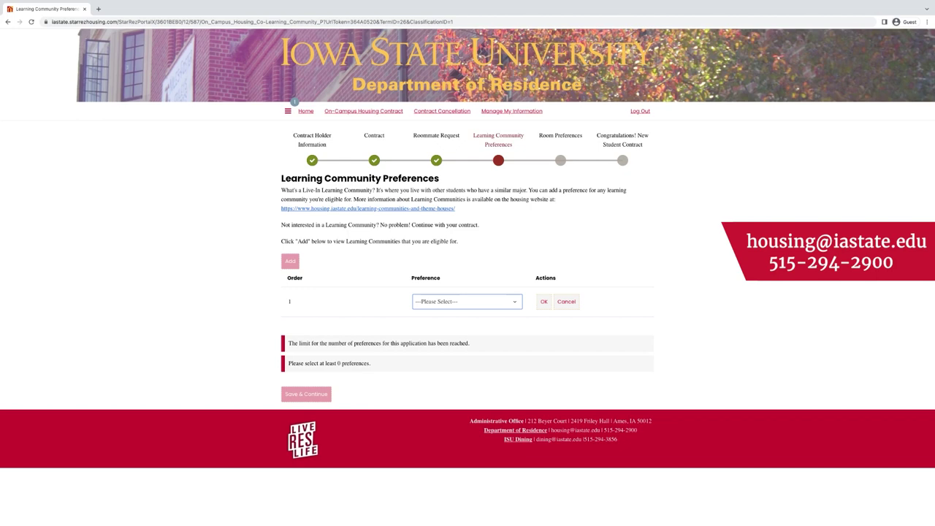
left_click(565, 301)
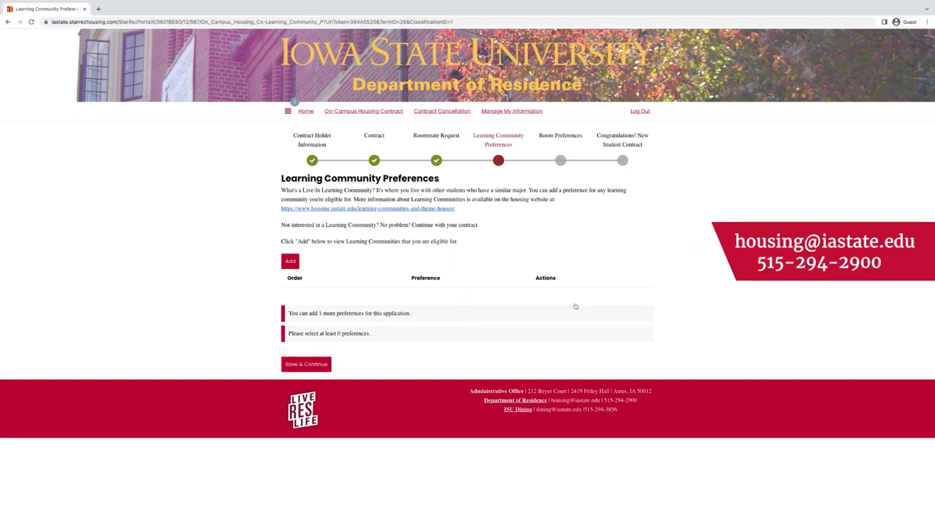
left_click(326, 365)
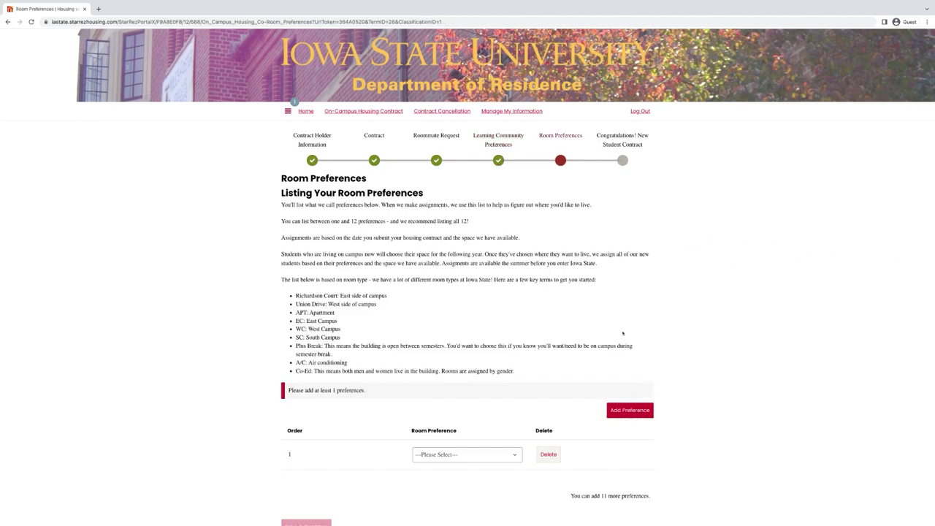
- Add rows to 12 room preferences, starting with WC Martin Corner Suite A/C, and save
scroll(668, 329, "down", 2)
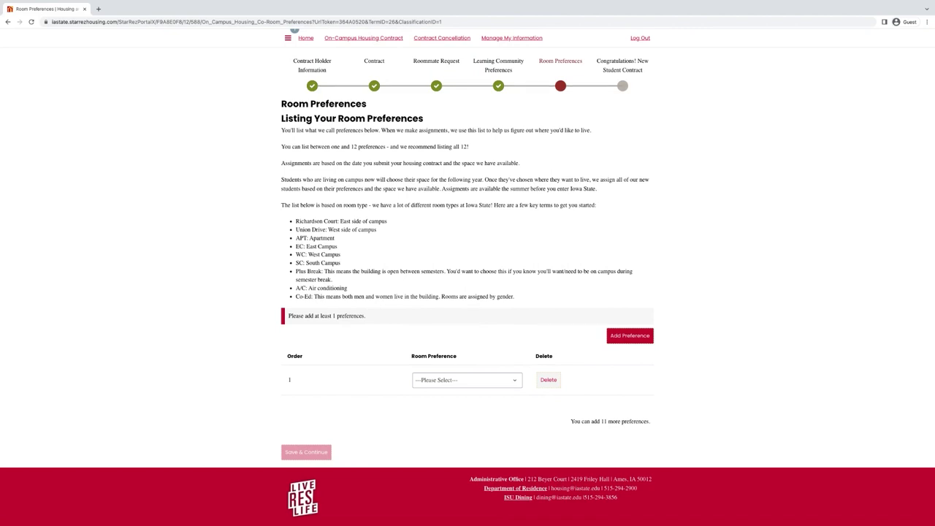
left_click(647, 339)
left_click(646, 339)
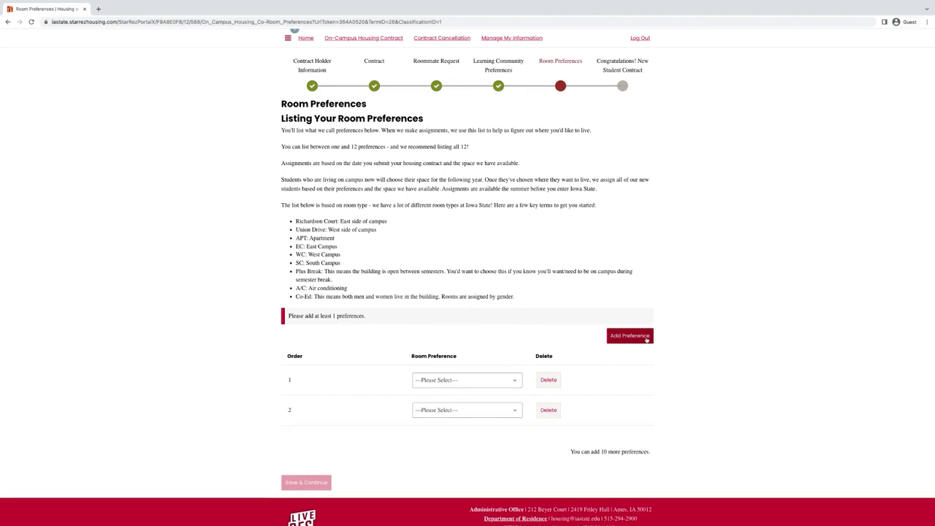
left_click(647, 339)
left_click(646, 339)
left_click(646, 338)
left_click(646, 338)
scroll(680, 246, "down", 3)
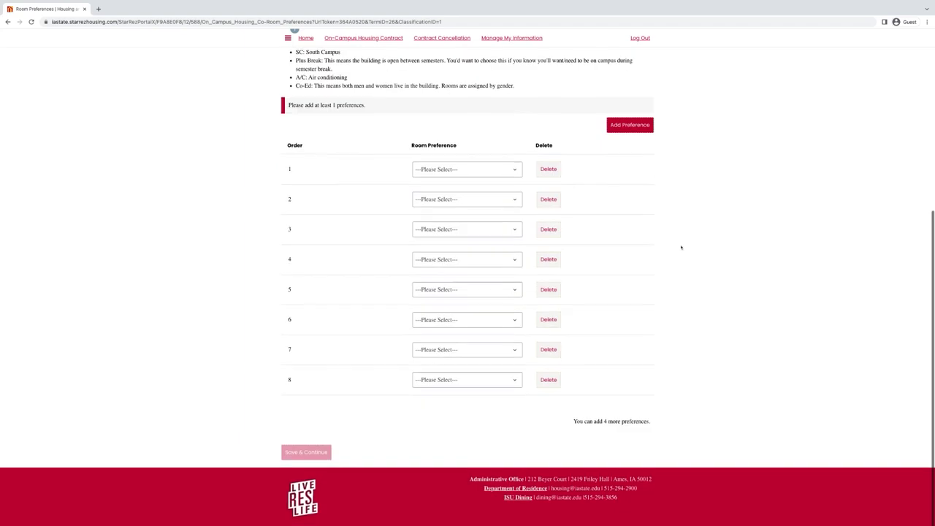
left_click(649, 126)
left_click(649, 125)
left_click(648, 126)
left_click(649, 125)
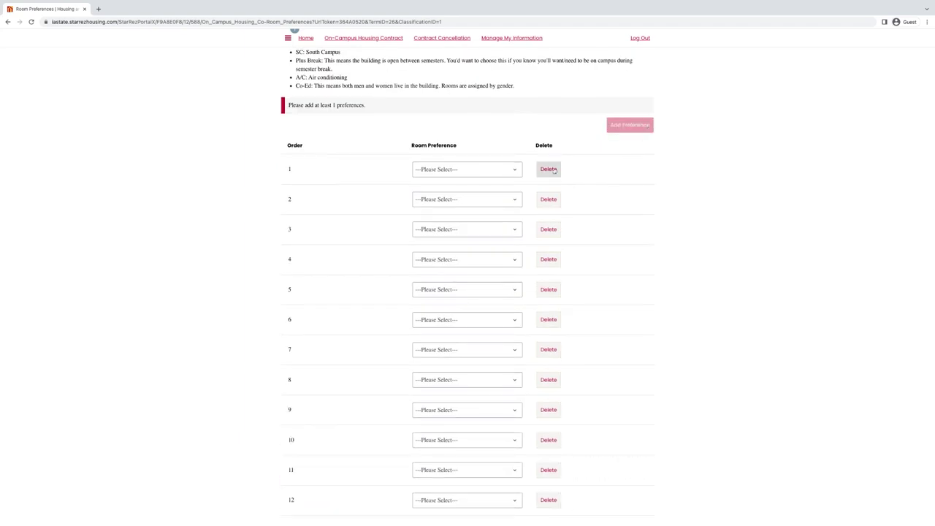
scroll(606, 200, "down", 1)
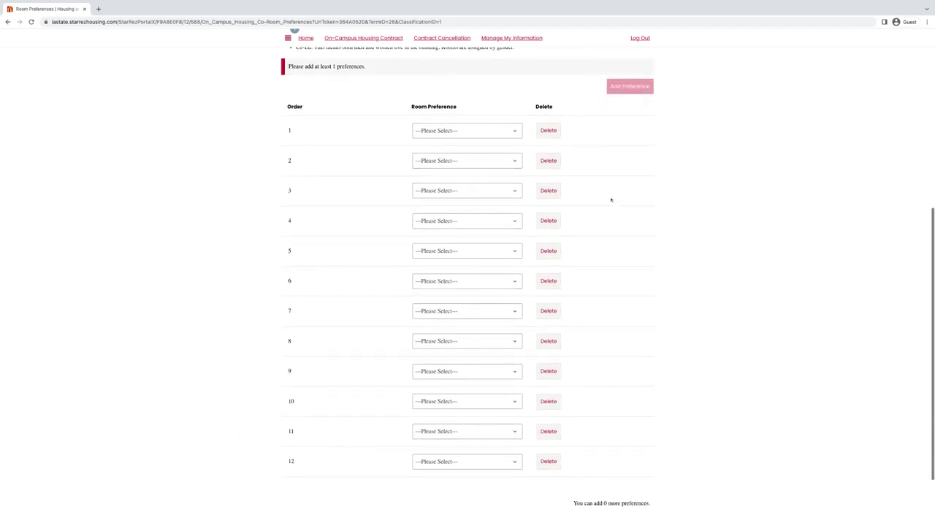
left_click(512, 132)
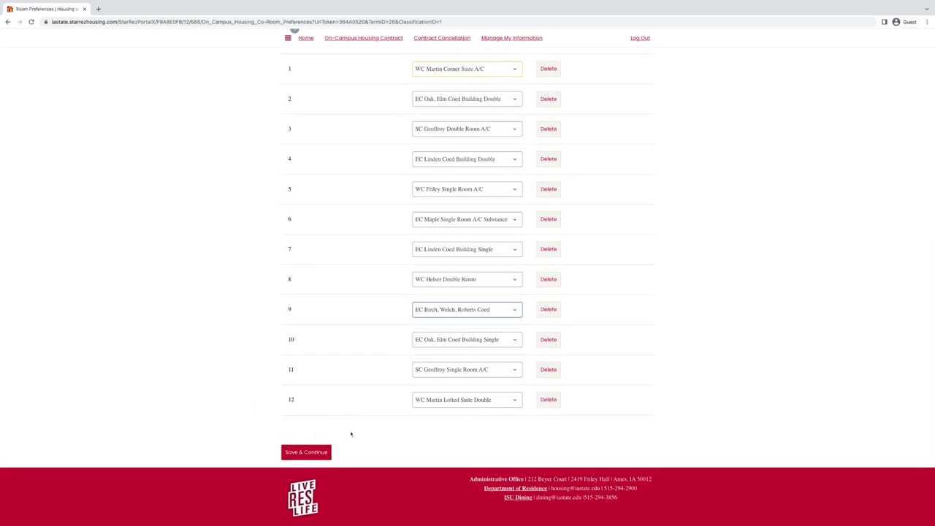
left_click(325, 451)
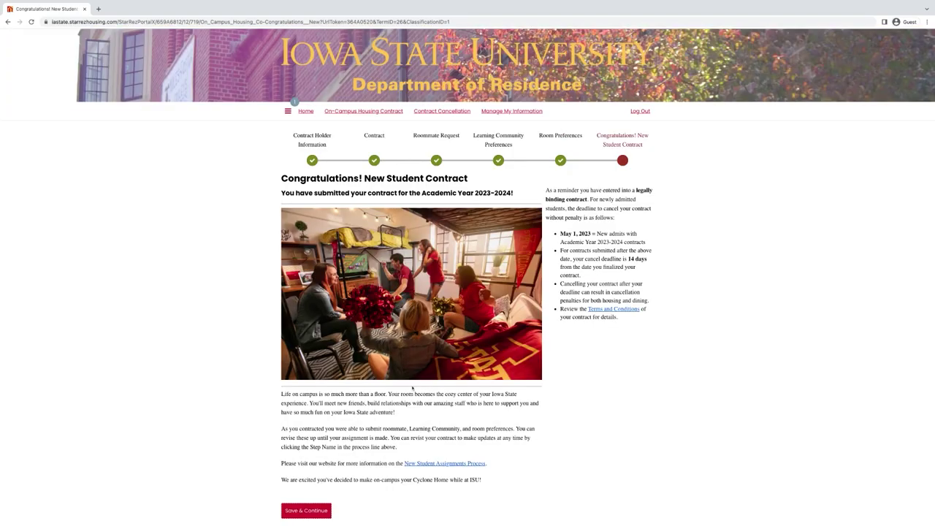
- Finish from the Congratulations page and return to the portal Home page
scroll(600, 380, "down", 2)
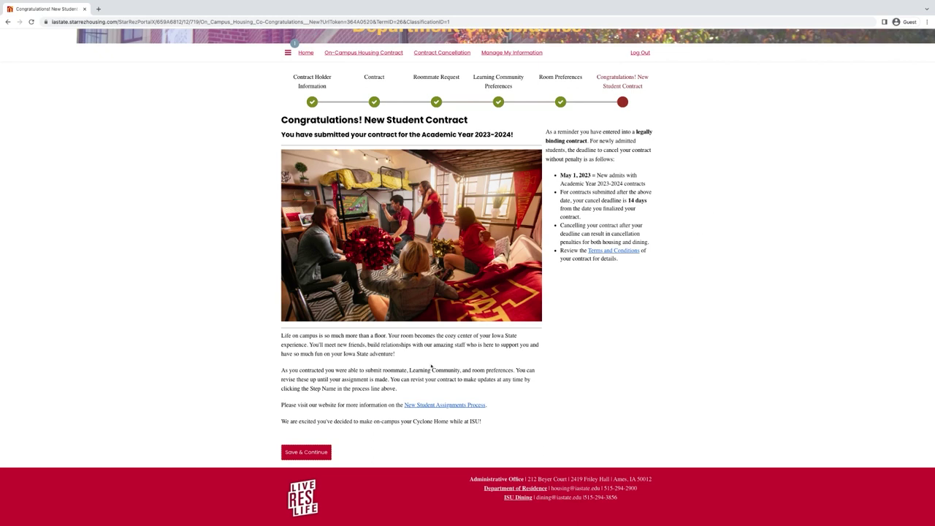
left_click(296, 455)
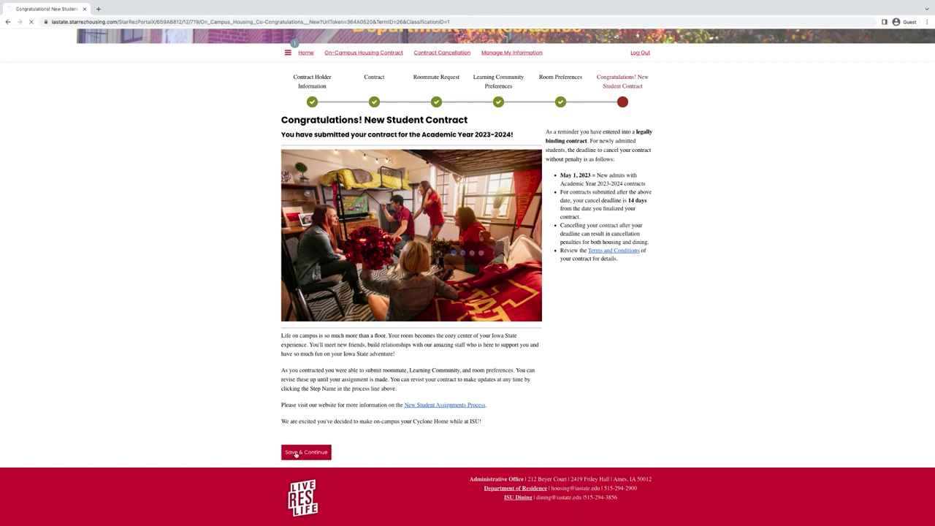